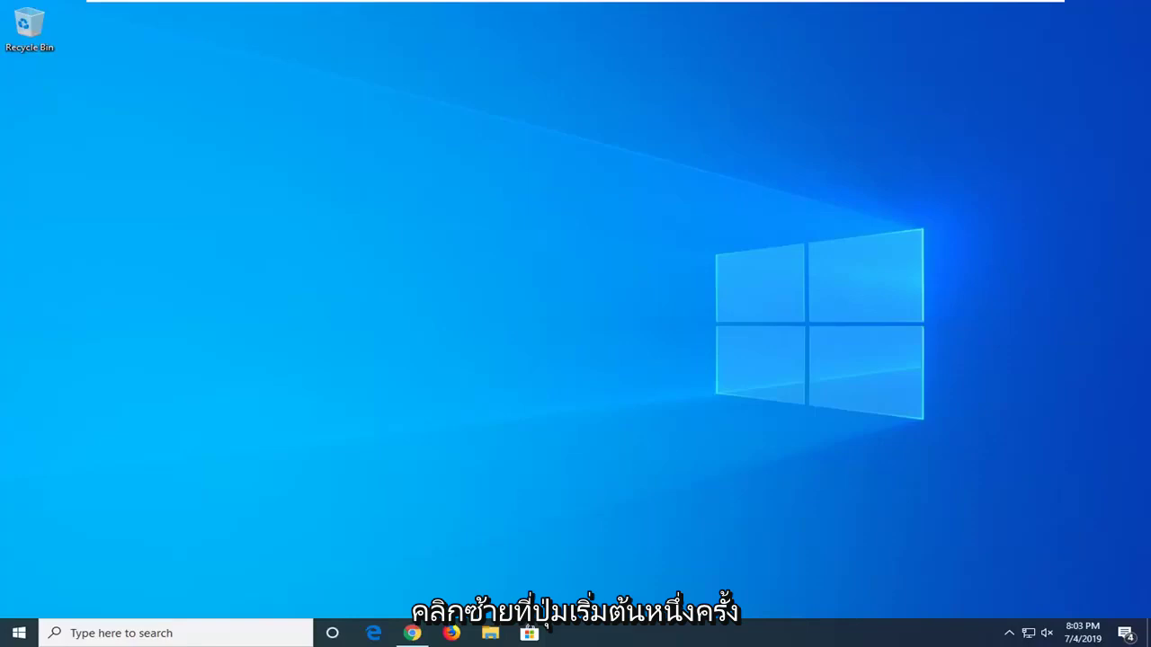
Step: Run Registry Editor as administrator from a 'regedit' Start search and approve the UAC prompt
{"action": "left_click", "coordinate": [18, 633]}
{"action": "type", "text": "regedit"}
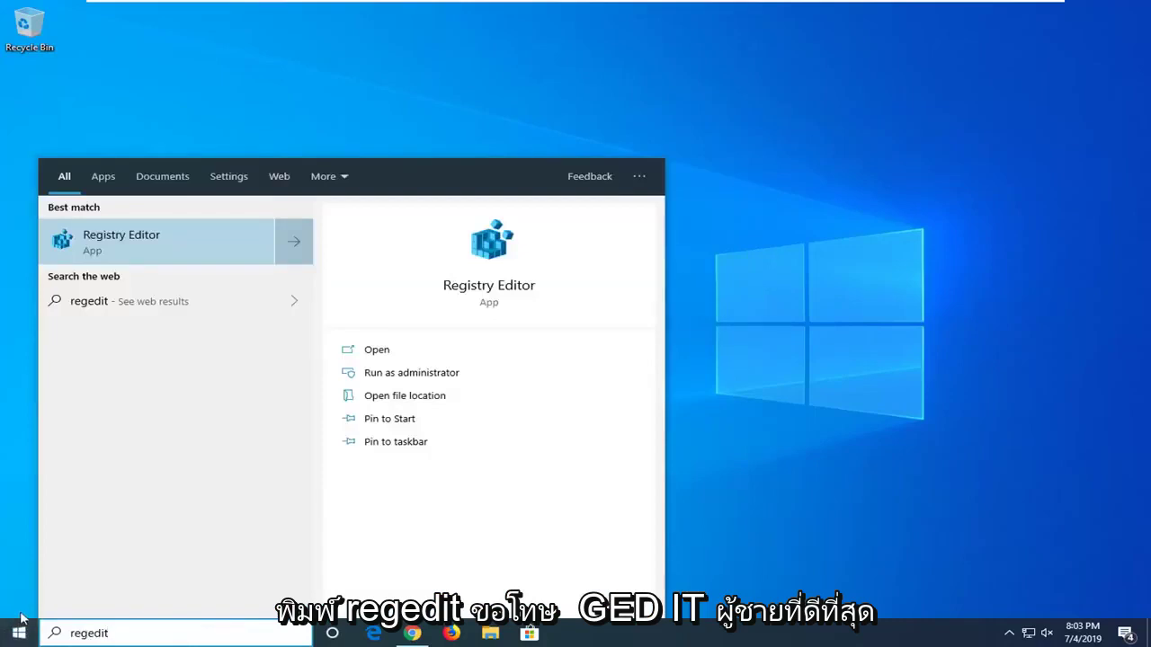
{"action": "right_click", "coordinate": [124, 239]}
{"action": "left_click", "coordinate": [148, 245]}
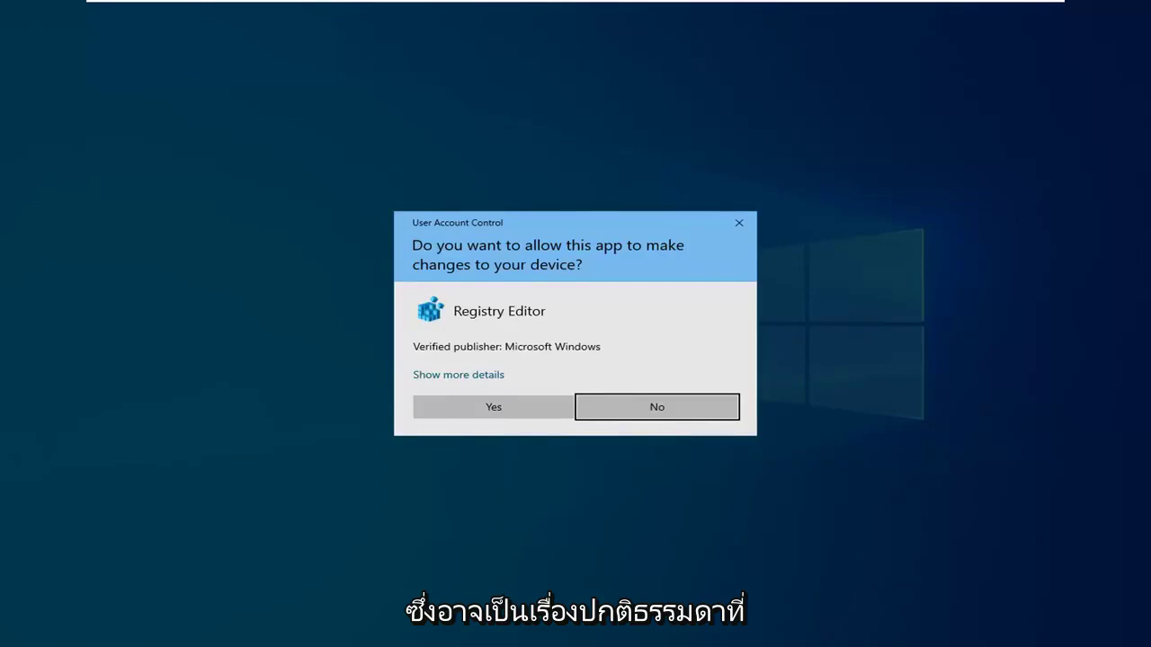
{"action": "left_click", "coordinate": [488, 411]}
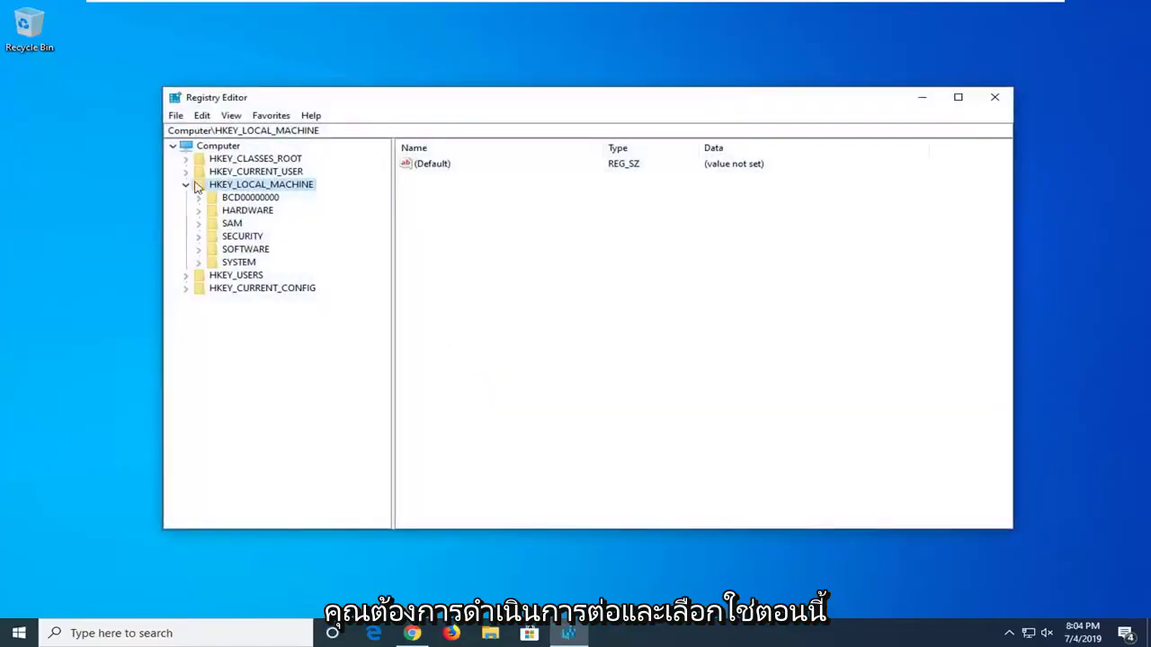
{"action": "left_click", "coordinate": [190, 184]}
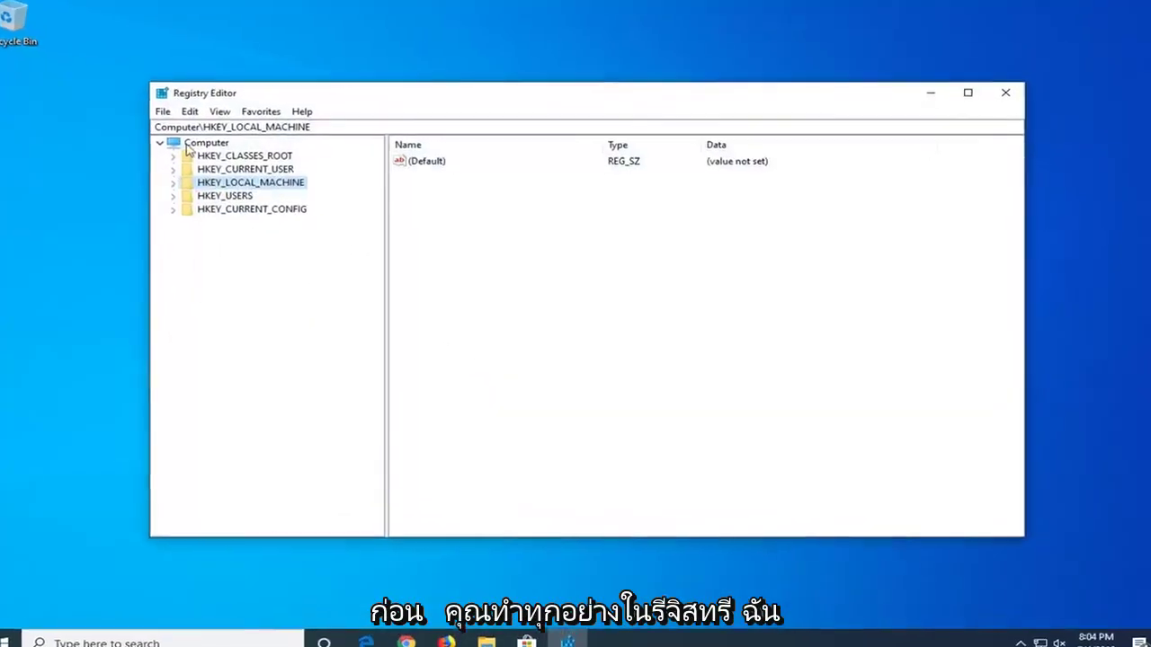
{"action": "left_click", "coordinate": [187, 146]}
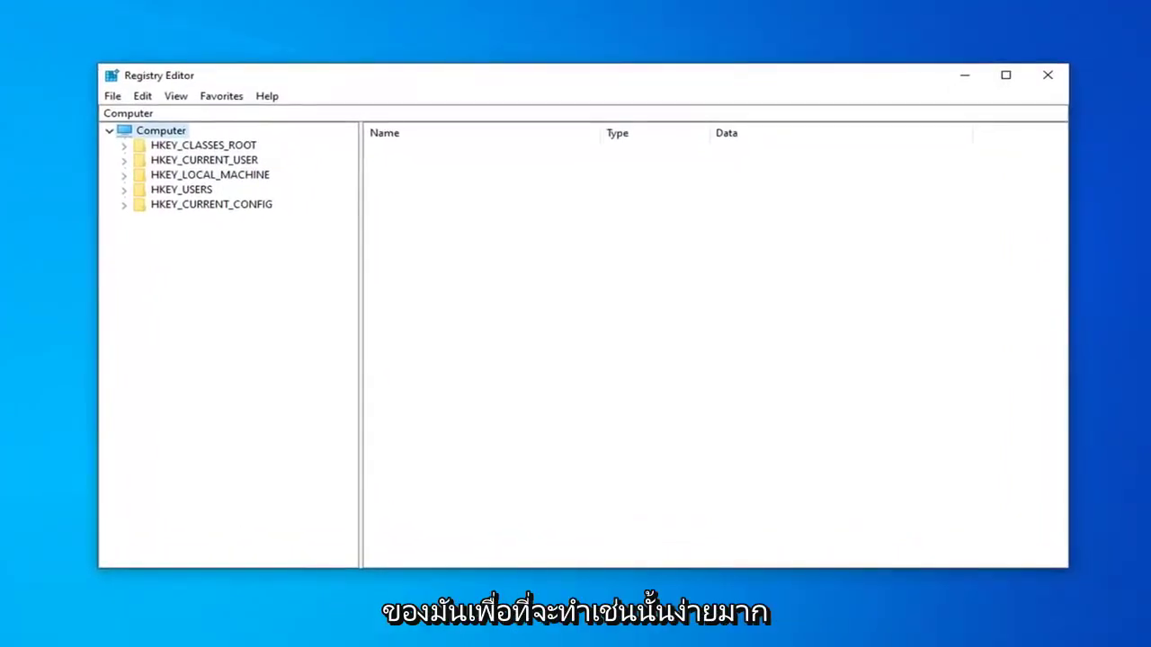
{"action": "left_click", "coordinate": [112, 97]}
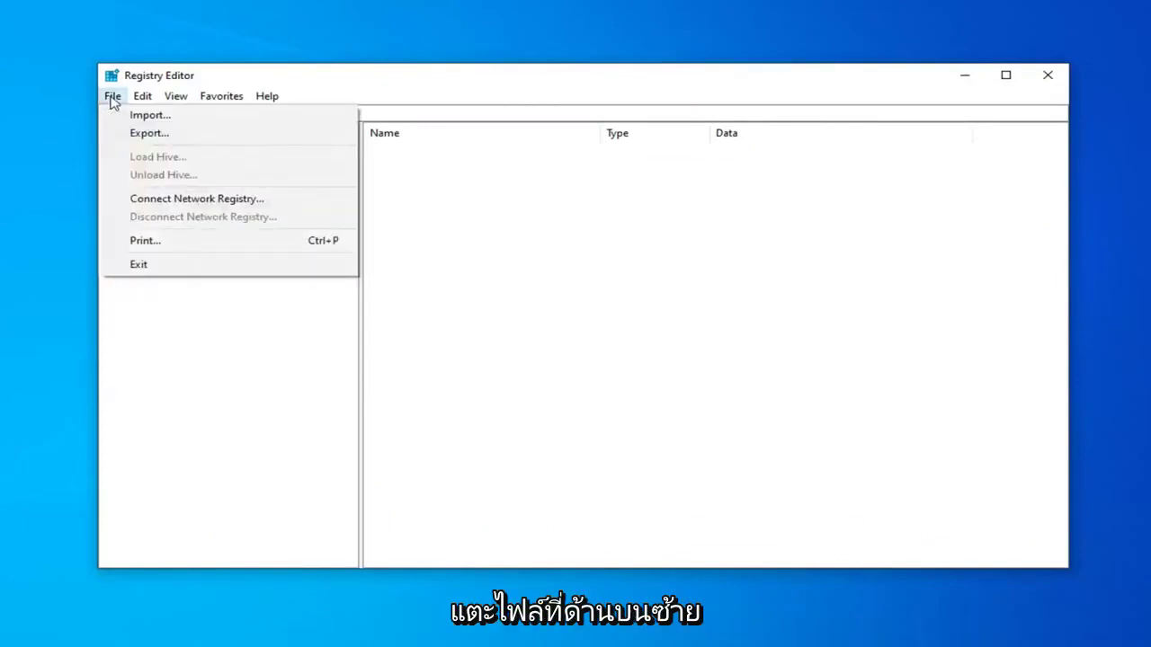
{"action": "left_click", "coordinate": [149, 134]}
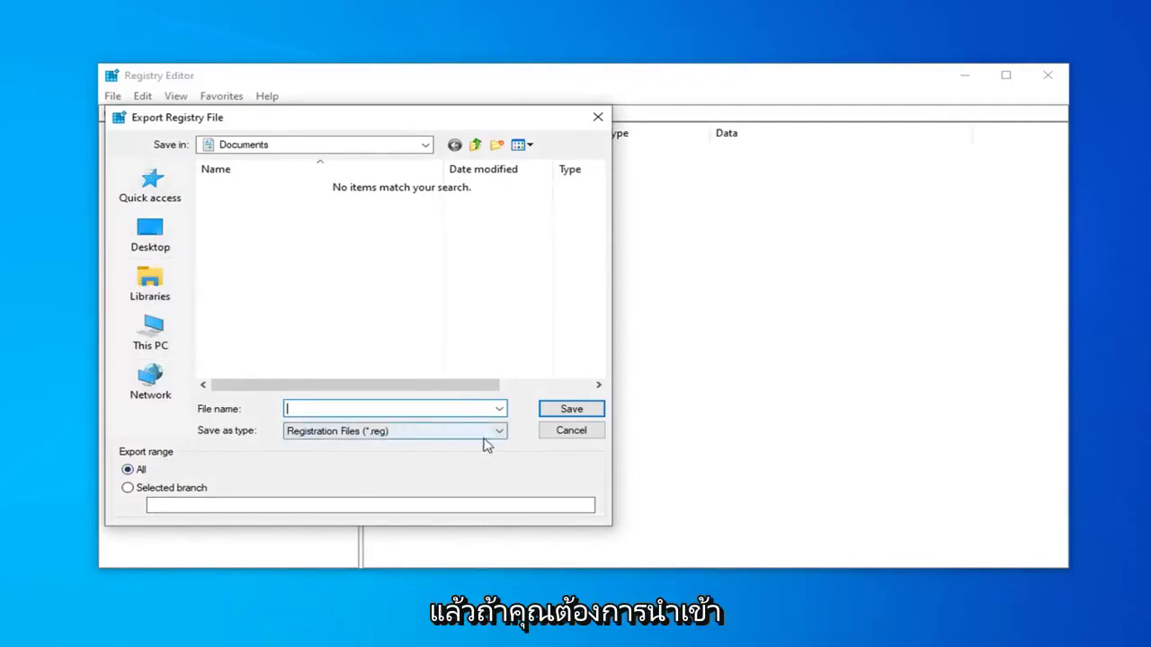
{"action": "left_click", "coordinate": [562, 435]}
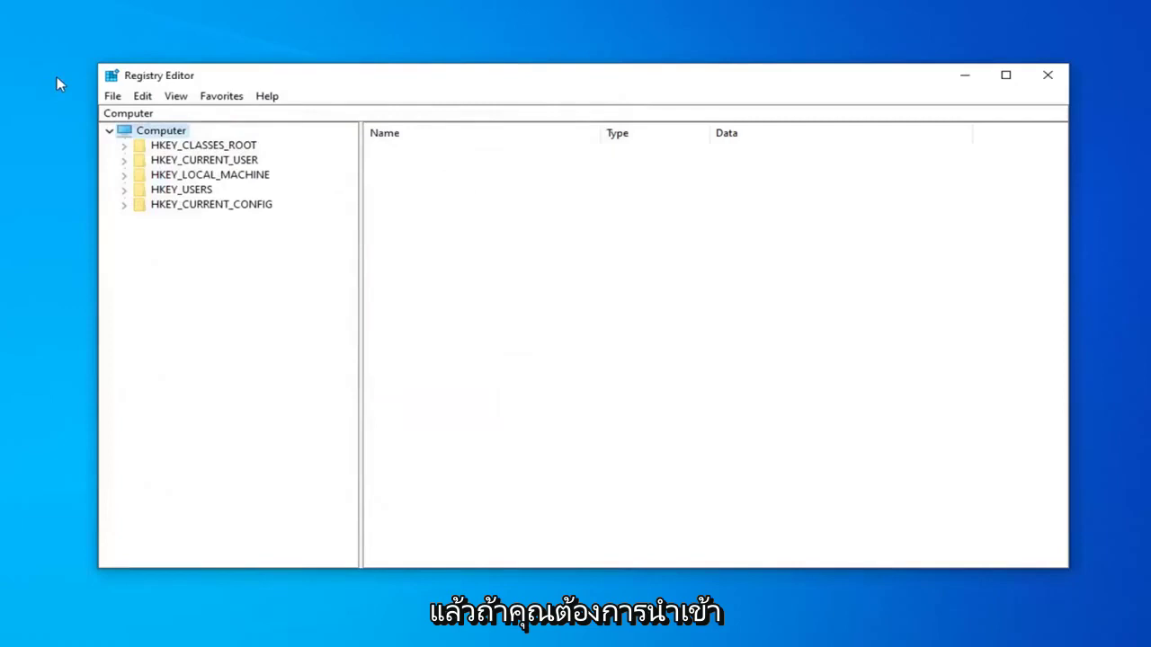
{"action": "left_click", "coordinate": [111, 96]}
{"action": "left_click", "coordinate": [118, 114]}
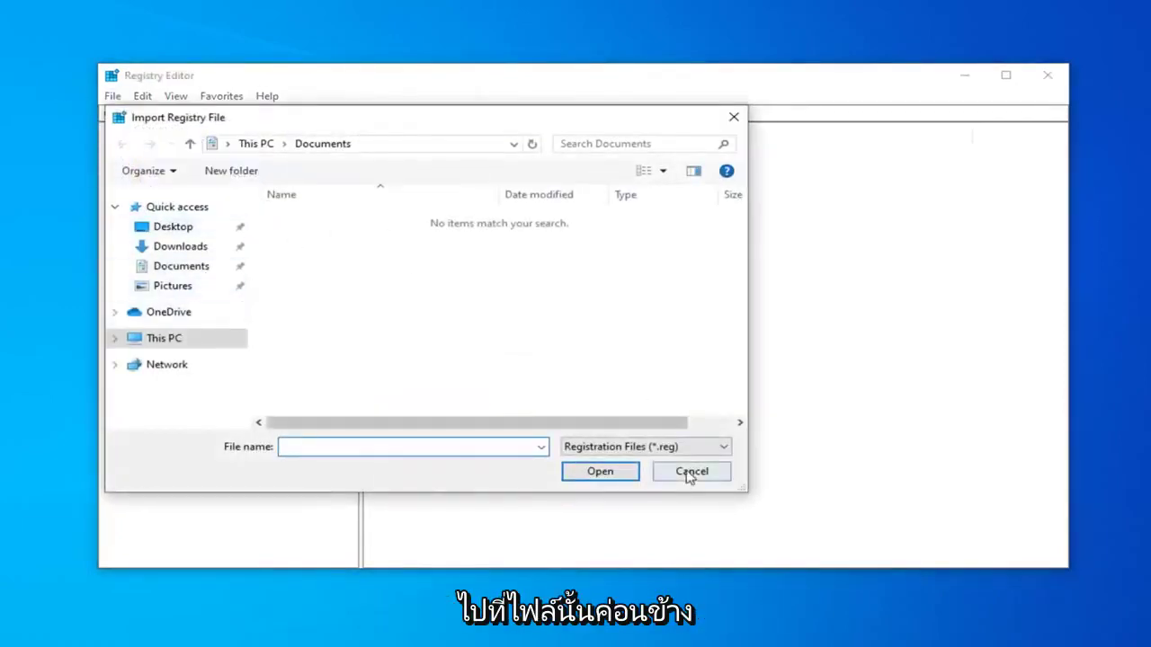
{"action": "left_click", "coordinate": [689, 472]}
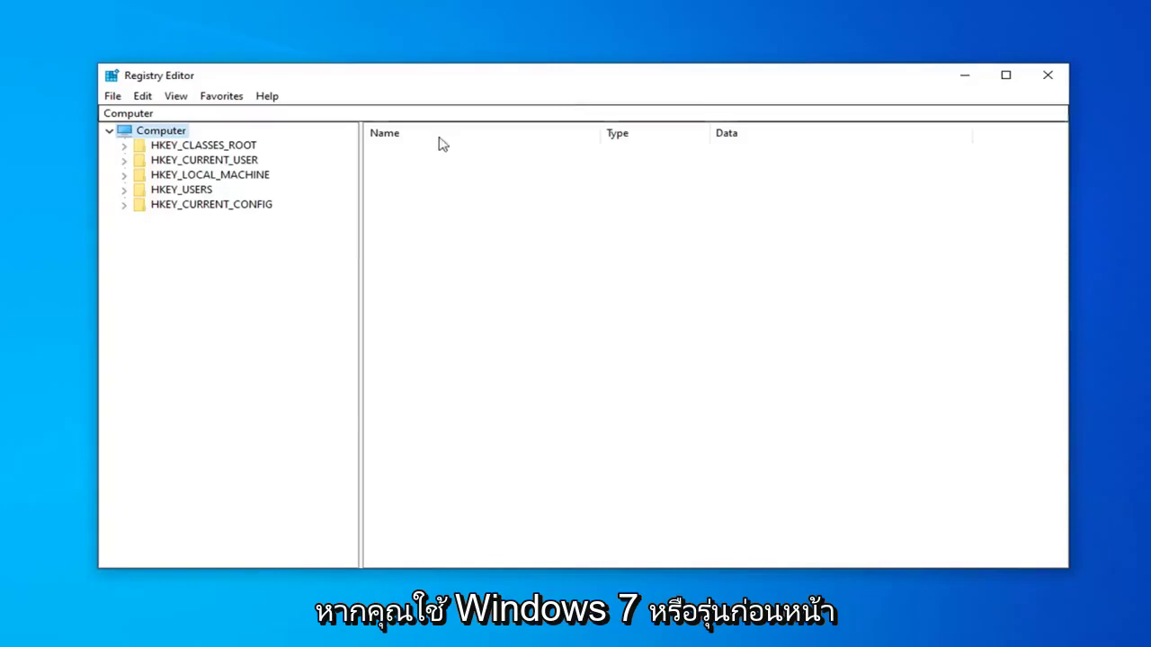
Step: Select and expand the HKEY_CURRENT_USER hive to list its subkeys
{"action": "left_click", "coordinate": [183, 161]}
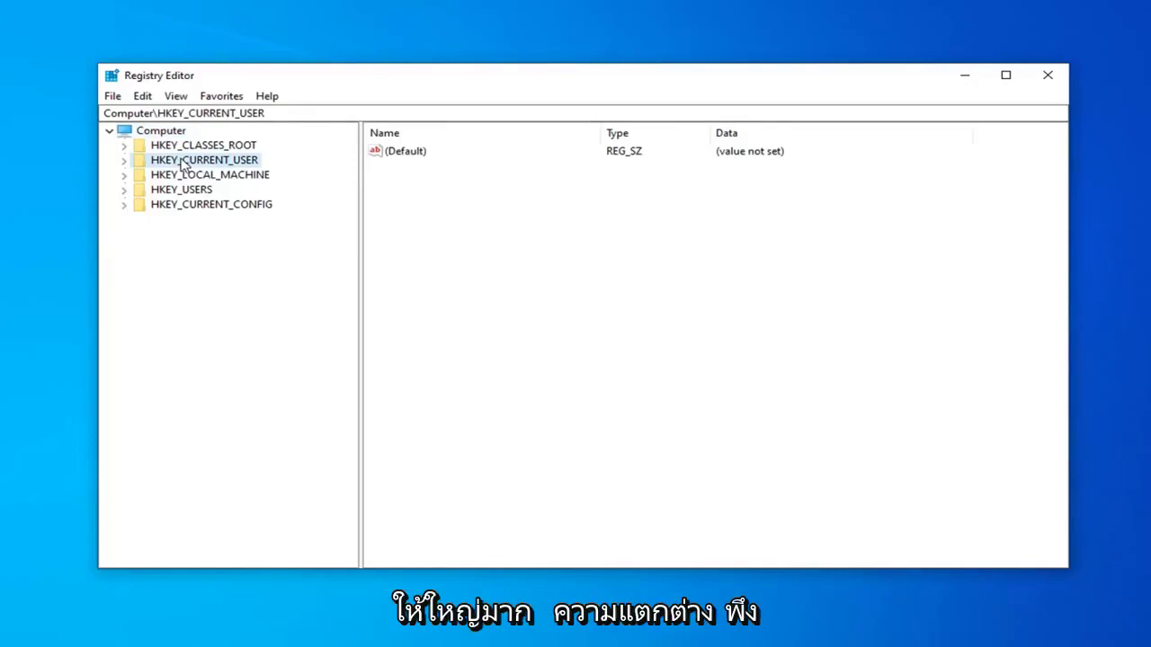
{"action": "double_click", "coordinate": [182, 162]}
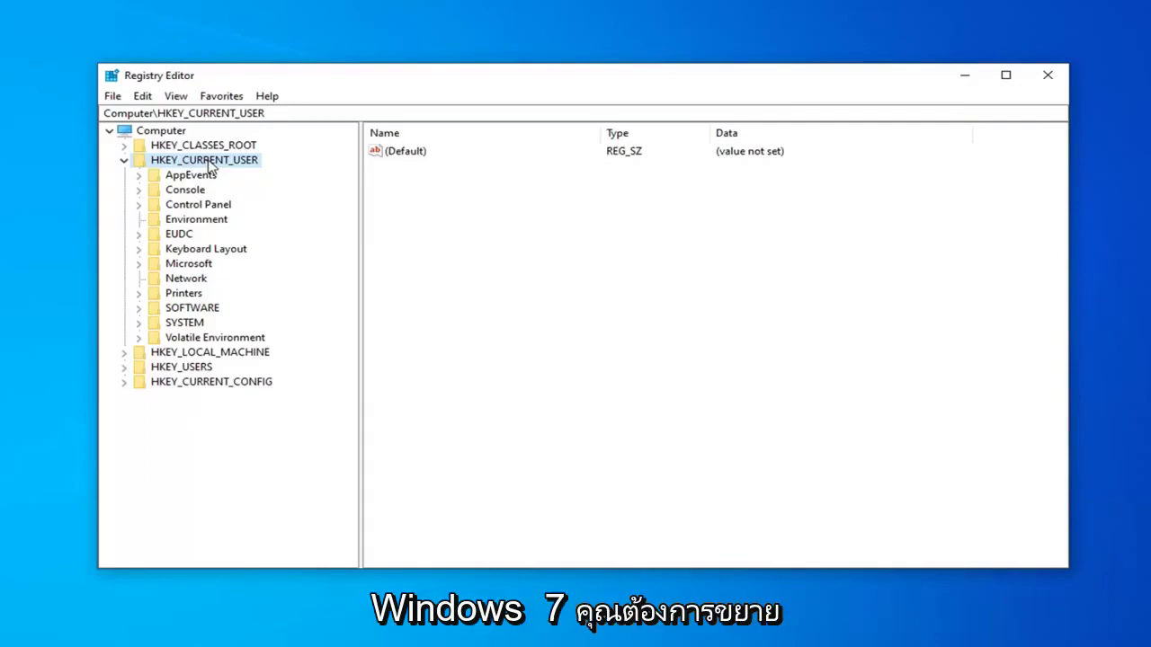
Step: Expand HKEY_CURRENT_USER\SOFTWARE and its Microsoft subkey
{"action": "left_click", "coordinate": [195, 310]}
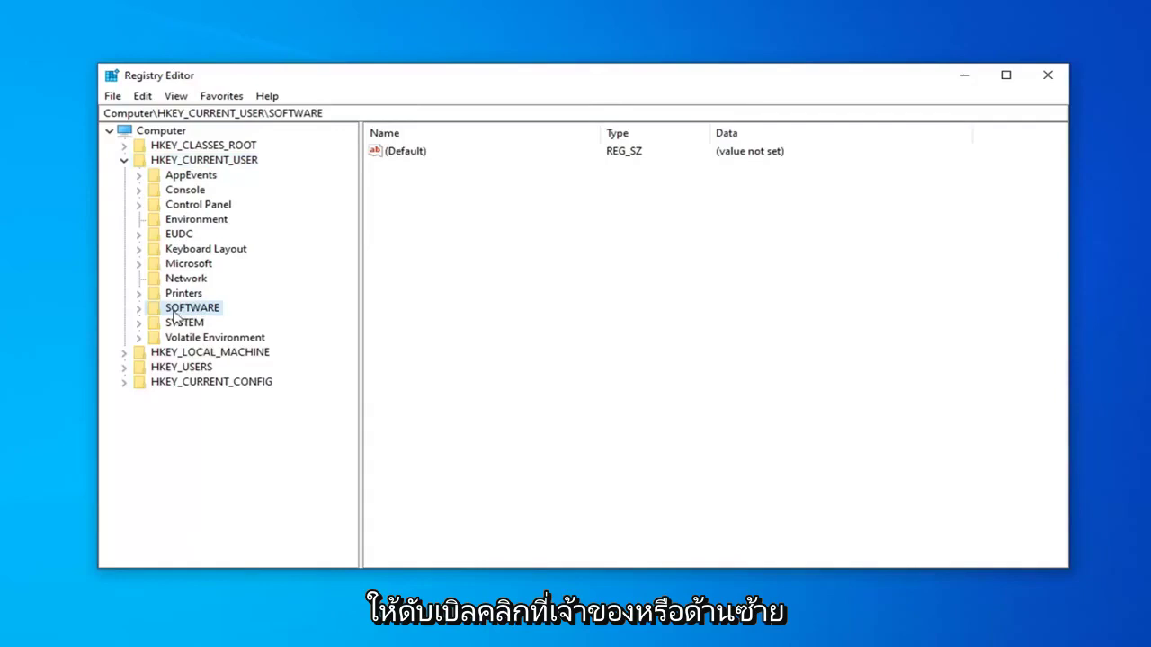
{"action": "left_click", "coordinate": [138, 308]}
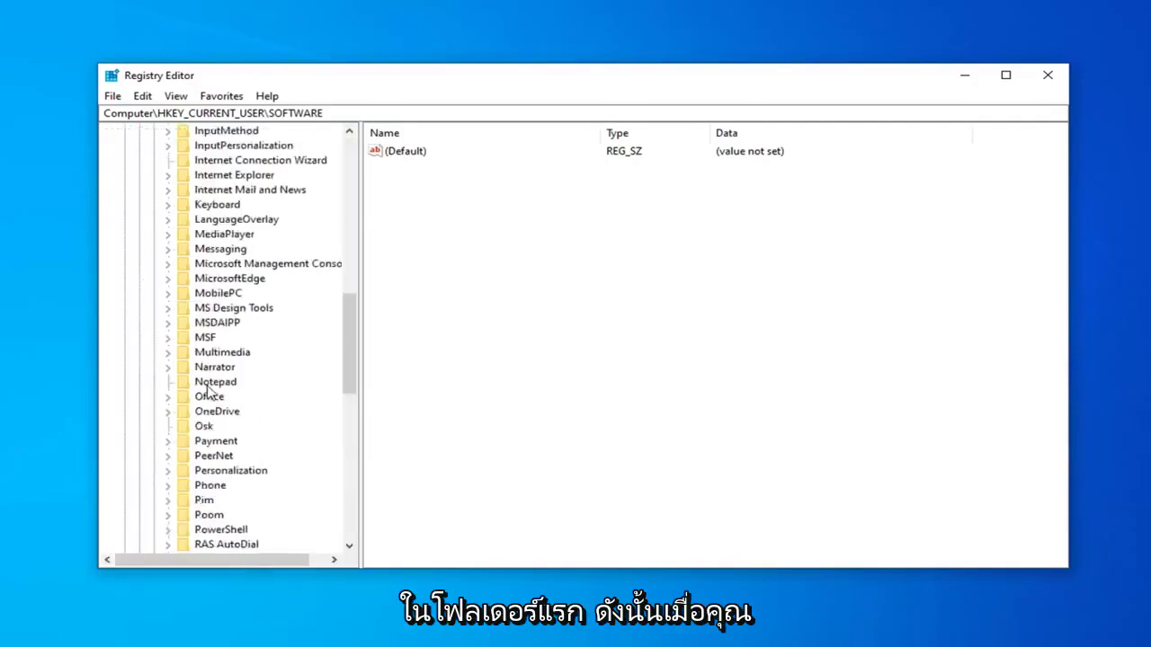
{"action": "scroll", "coordinate": [209, 393], "scroll_direction": "up", "scroll_amount": 8}
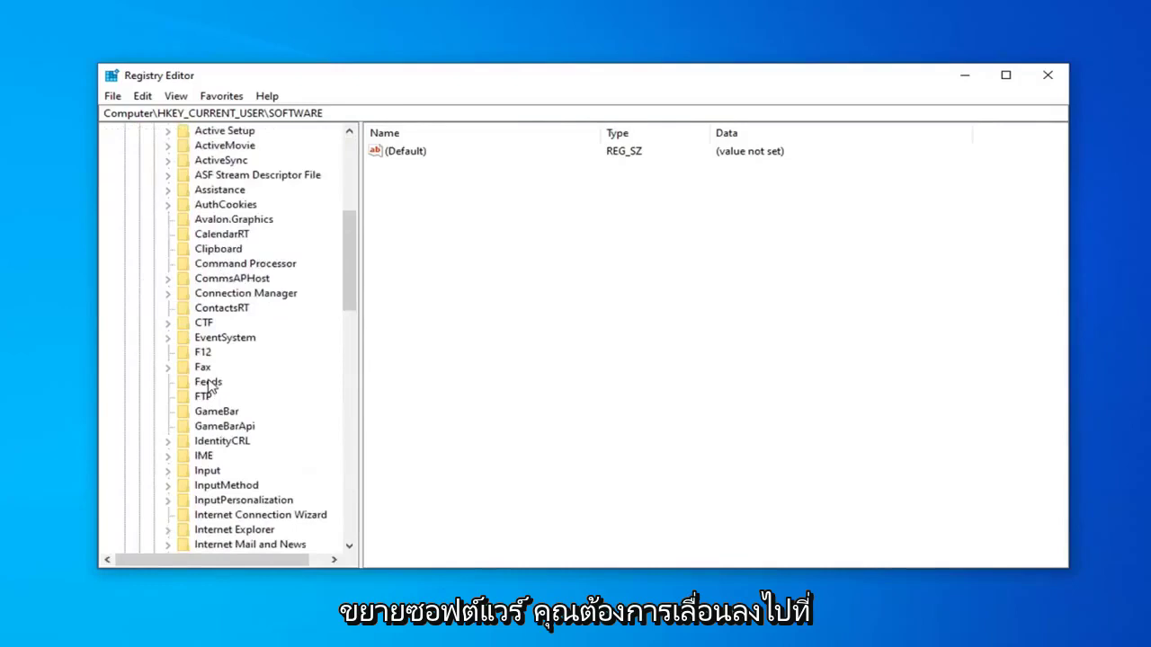
{"action": "scroll", "coordinate": [209, 384], "scroll_direction": "down", "scroll_amount": 4}
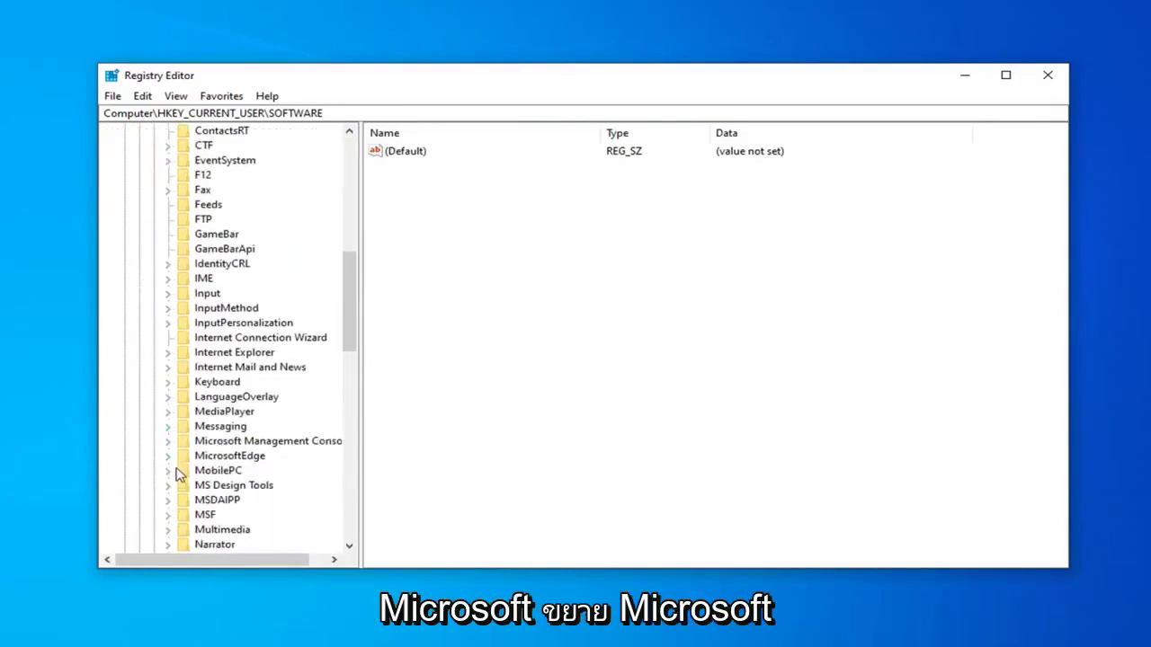
{"action": "key", "text": "m"}
{"action": "scroll", "coordinate": [207, 315], "scroll_direction": "up", "scroll_amount": 3}
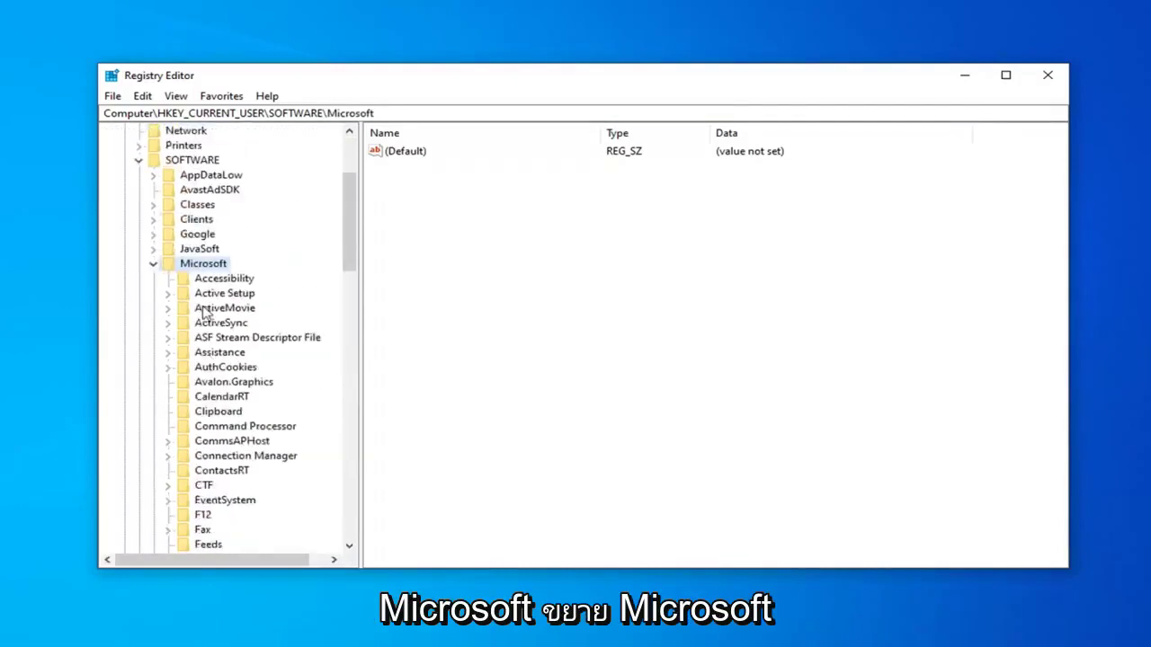
{"action": "left_click", "coordinate": [151, 263]}
{"action": "left_click", "coordinate": [155, 385]}
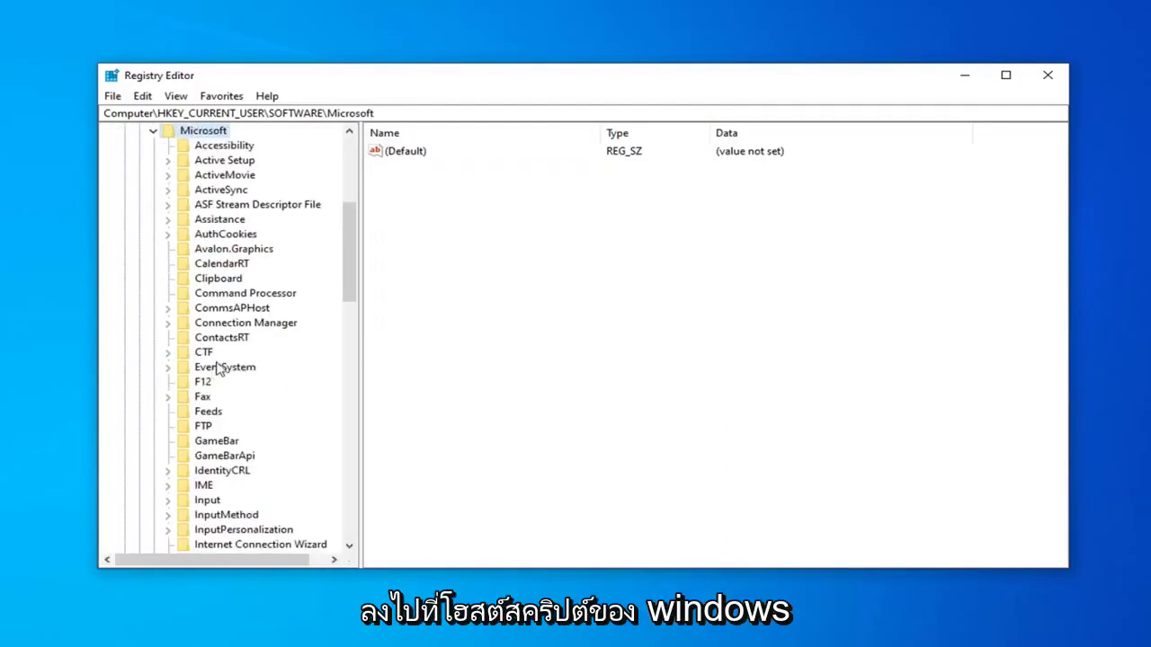
Step: Expand Windows Script Host under Microsoft and select its Settings key
{"action": "scroll", "coordinate": [216, 369], "scroll_direction": "down", "scroll_amount": 17}
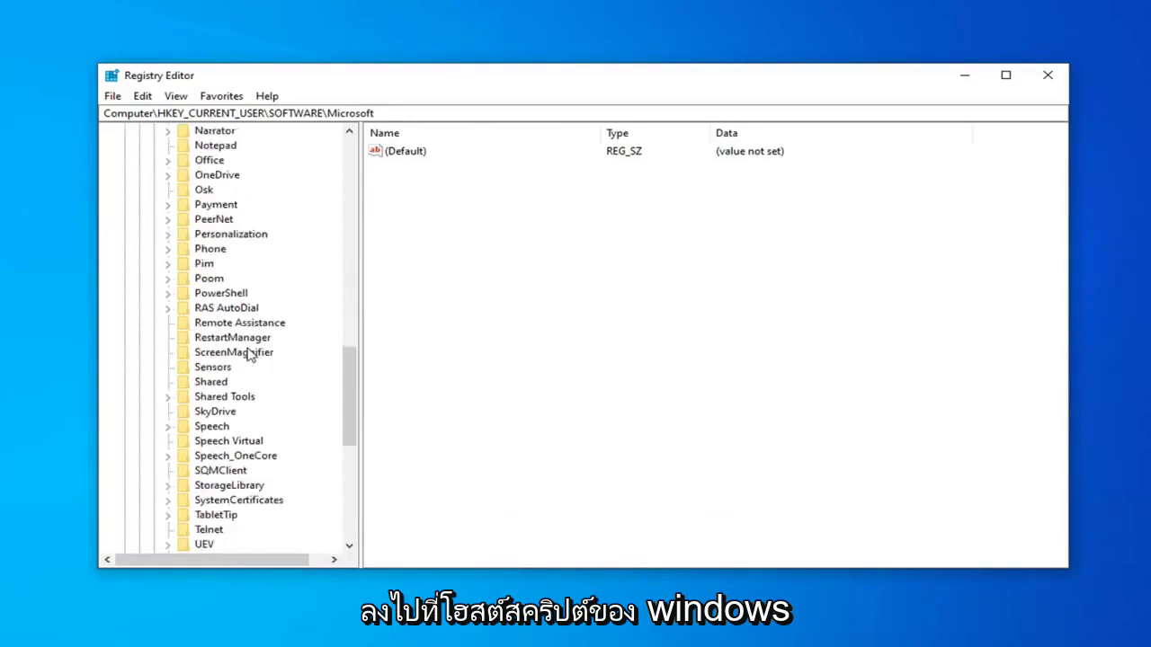
{"action": "scroll", "coordinate": [248, 359], "scroll_direction": "down", "scroll_amount": 2}
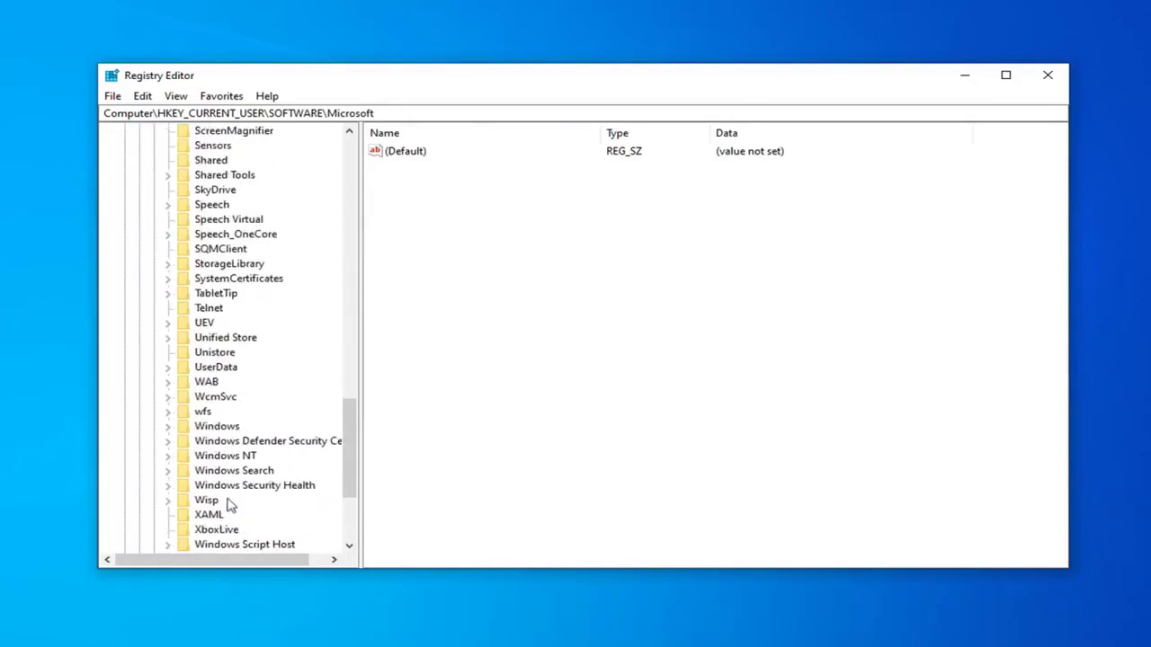
{"action": "scroll", "coordinate": [235, 490], "scroll_direction": "down", "scroll_amount": 1}
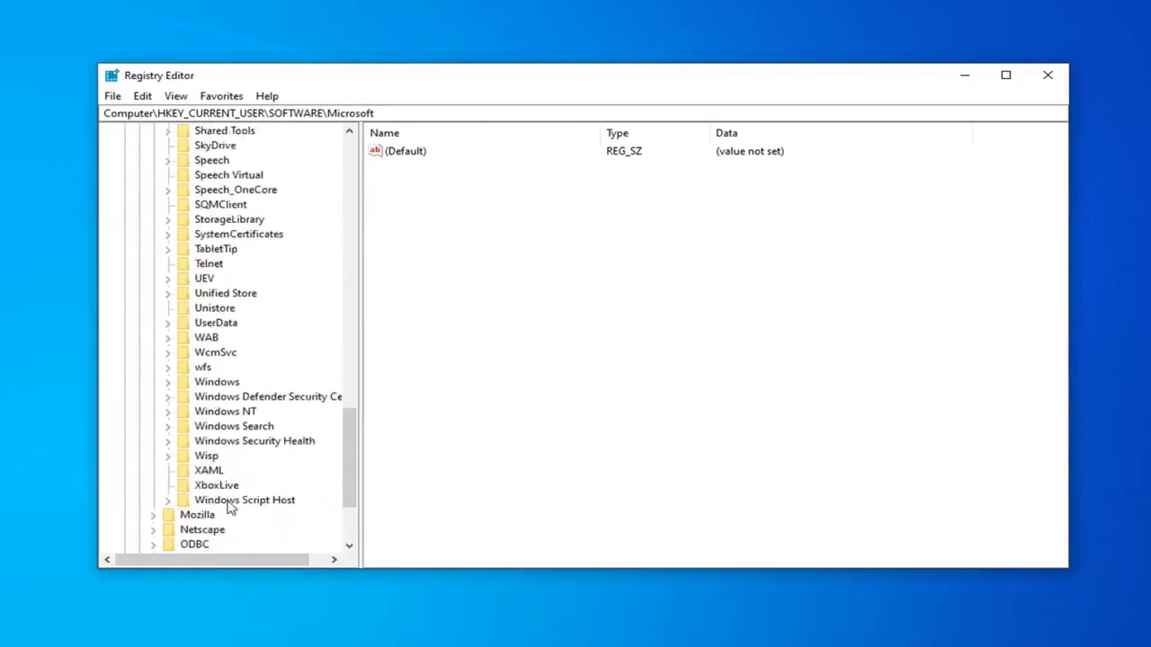
{"action": "left_click", "coordinate": [225, 502]}
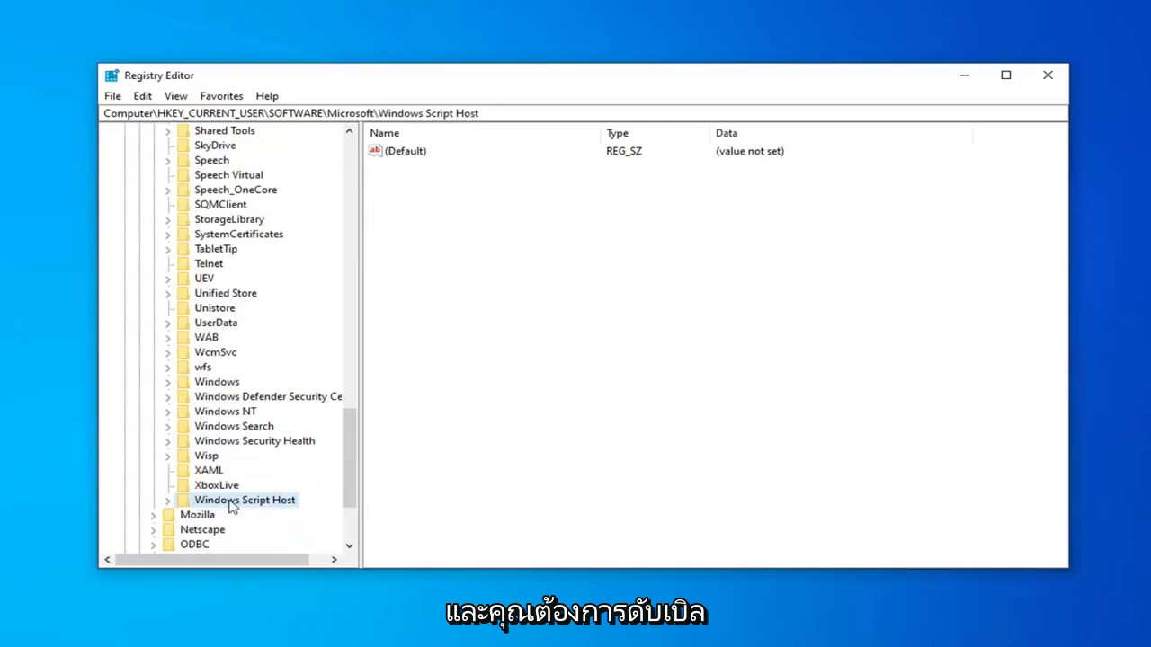
{"action": "left_click", "coordinate": [167, 500]}
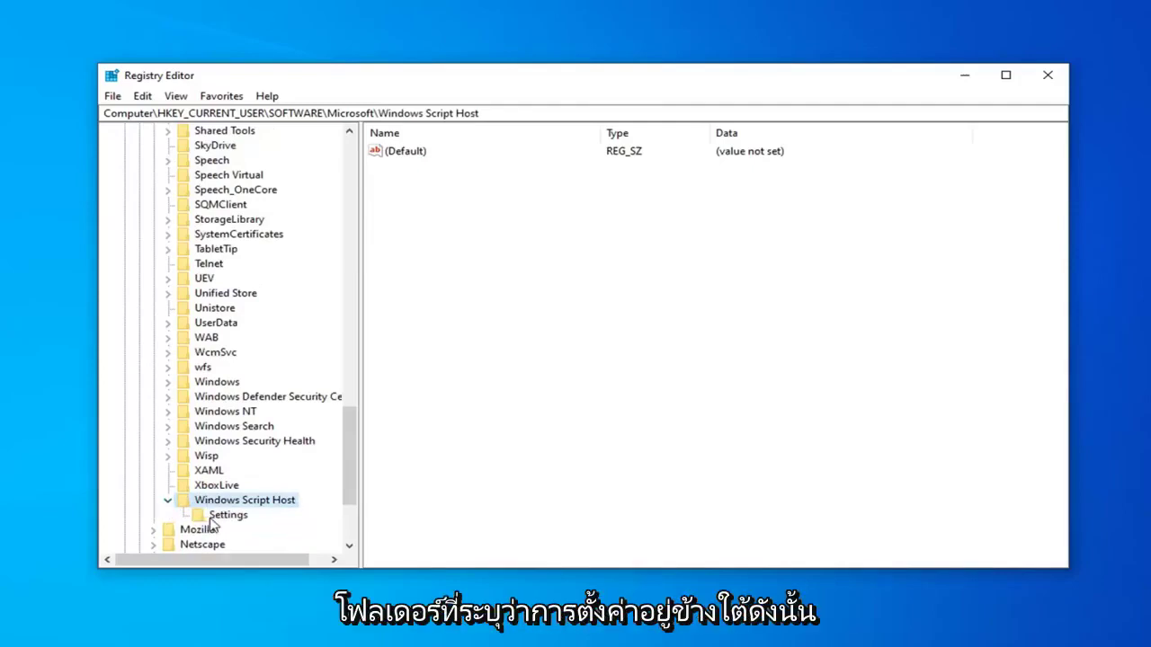
{"action": "left_click", "coordinate": [218, 517]}
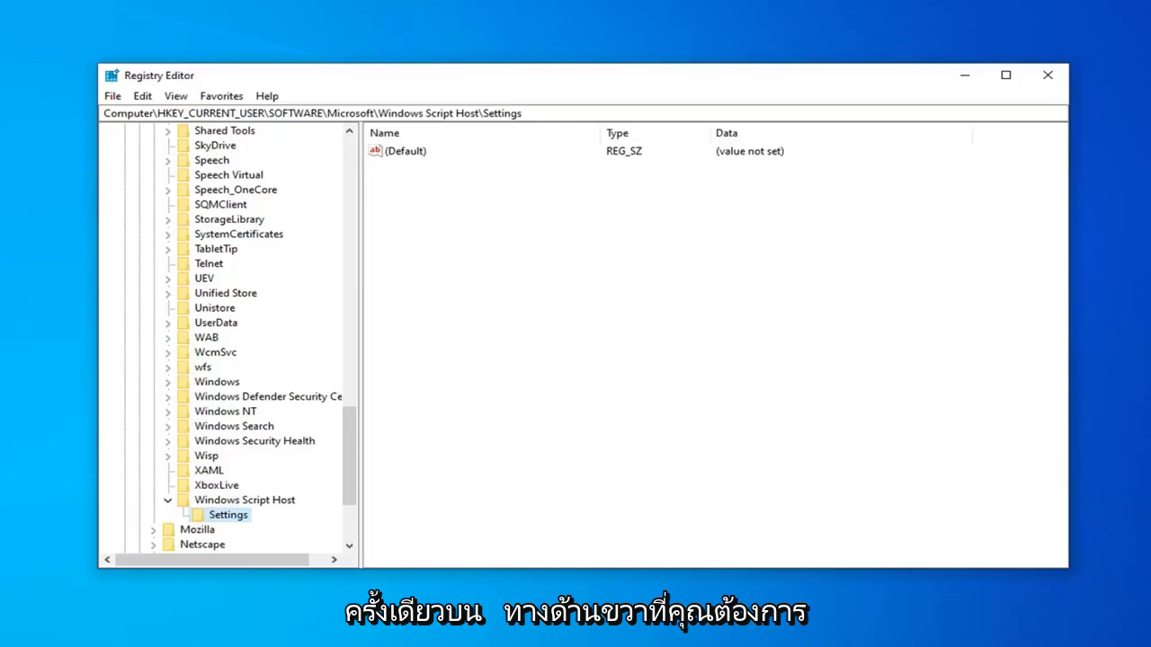
Step: Create a DWORD (32-bit) value named 'Enabled' in the Settings key's right pane
{"action": "right_click", "coordinate": [412, 205]}
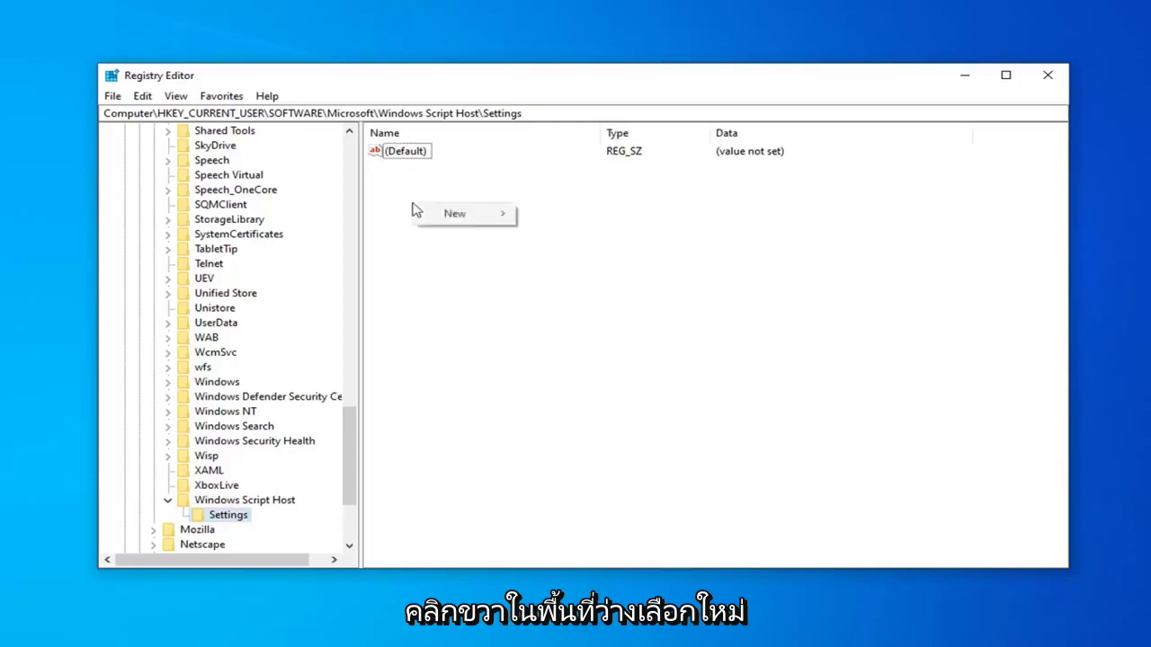
{"action": "mouse_move", "coordinate": [445, 219]}
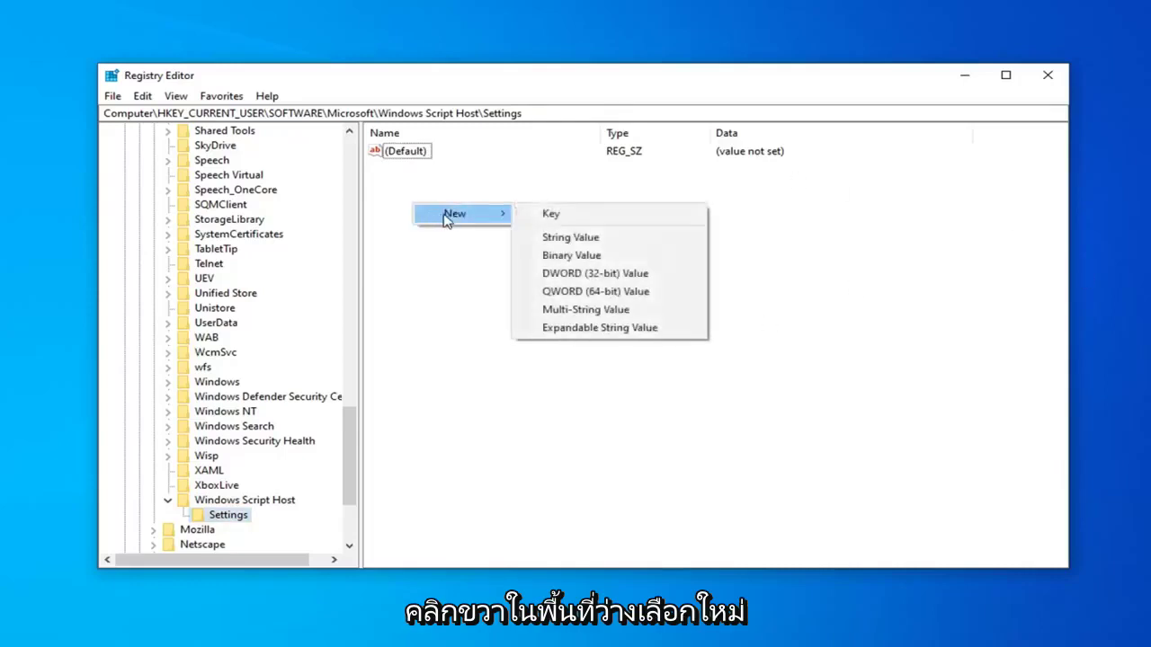
{"action": "left_click", "coordinate": [599, 275]}
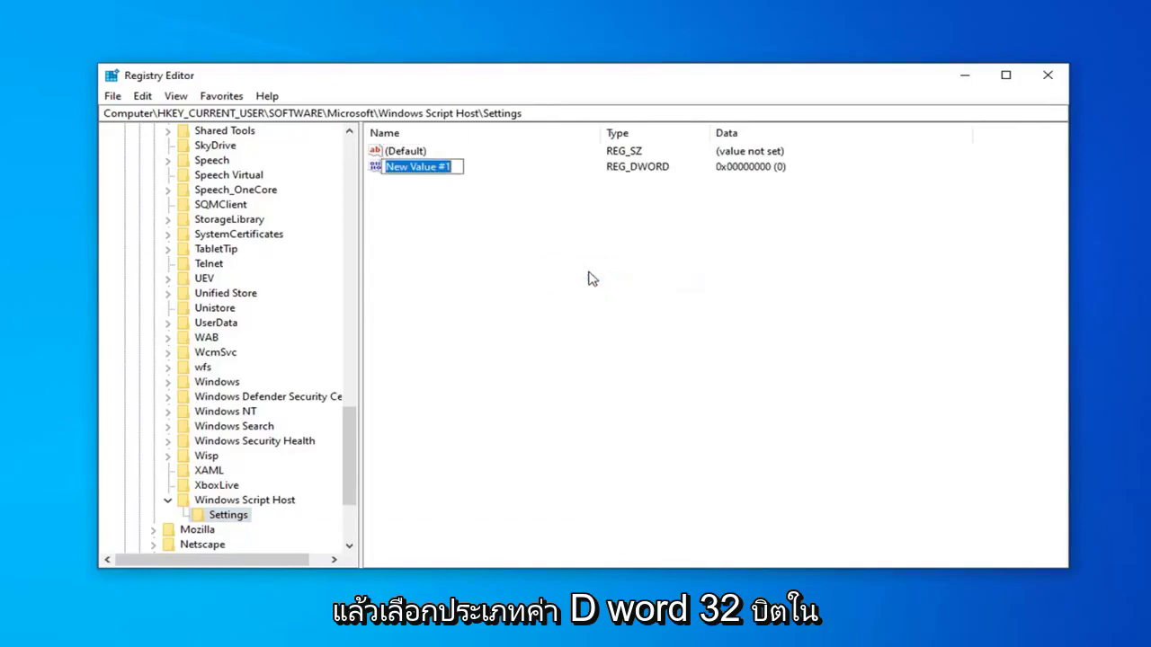
{"action": "type", "text": "En"}
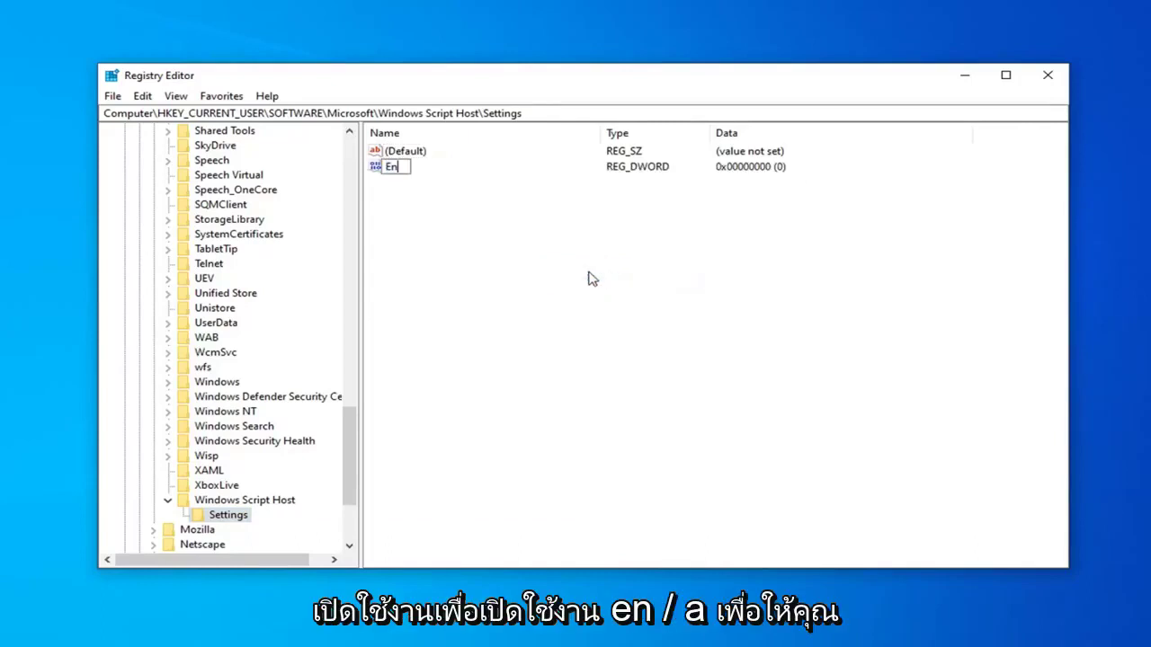
{"action": "type", "text": "abled"}
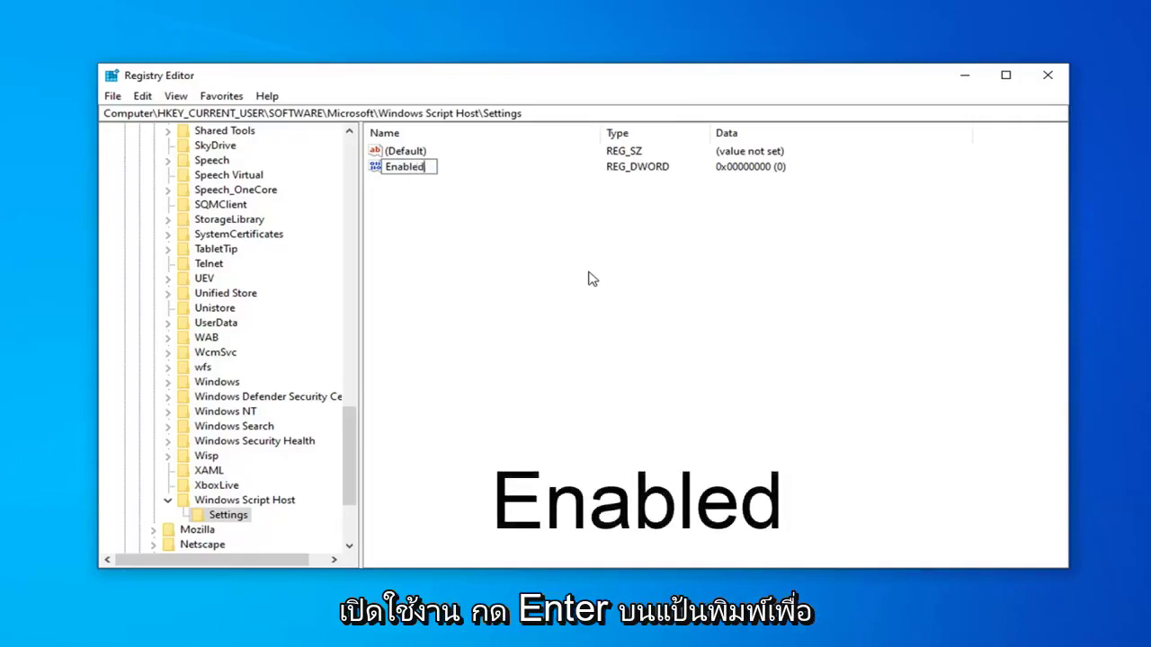
{"action": "key", "text": "Return"}
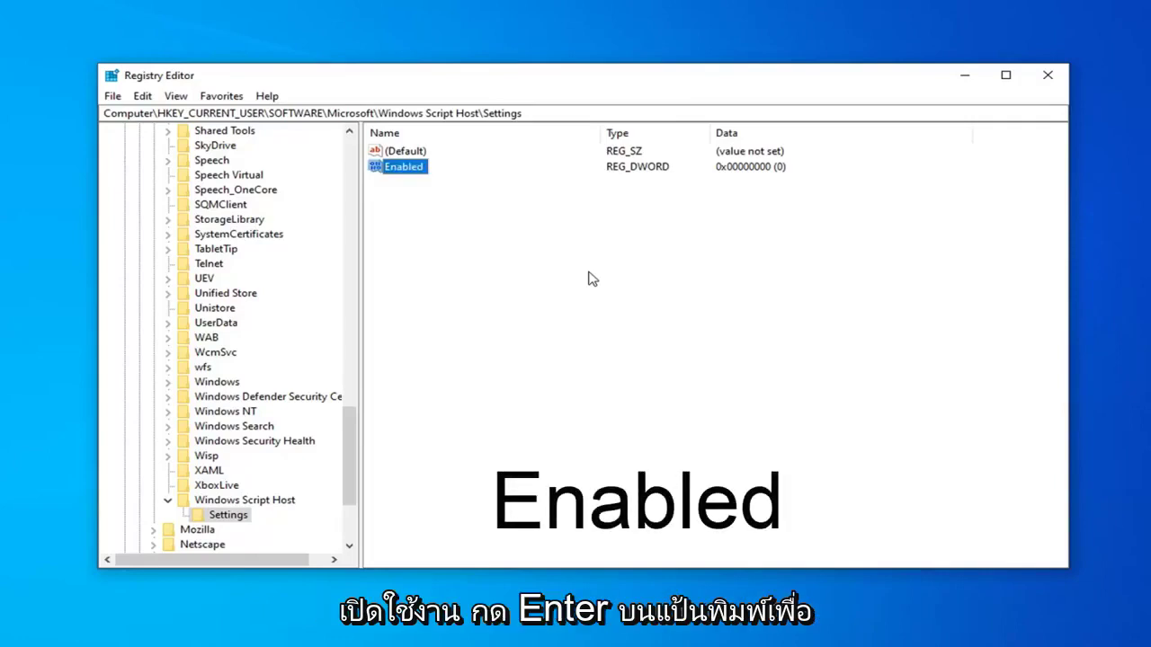
Step: Change the Enabled value's data from 0 to 1 and confirm
{"action": "double_click", "coordinate": [404, 169]}
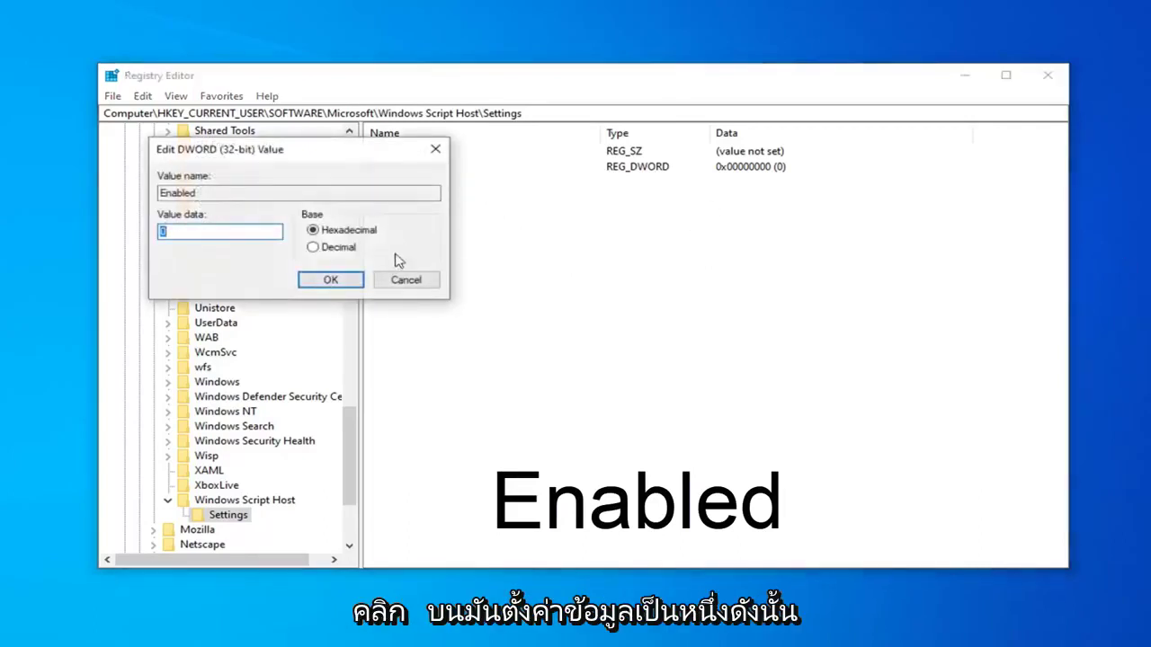
{"action": "left_click_drag", "start_coordinate": [292, 153], "coordinate": [510, 178]}
{"action": "left_click", "coordinate": [432, 259]}
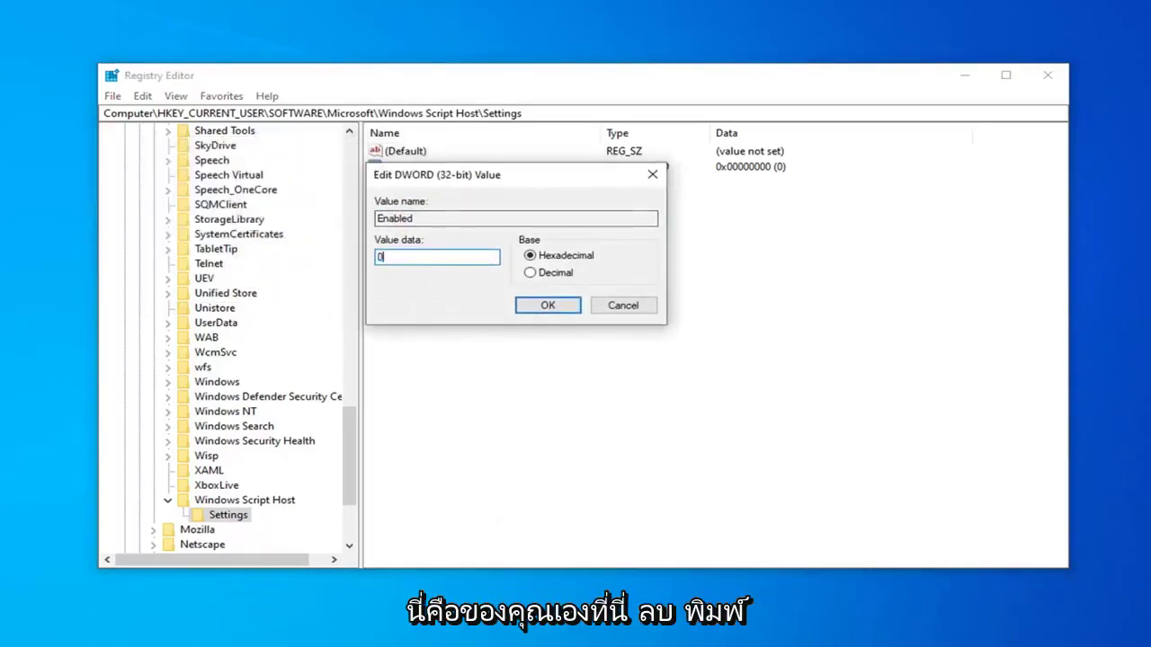
{"action": "key", "text": "BackSpace"}
{"action": "type", "text": "1"}
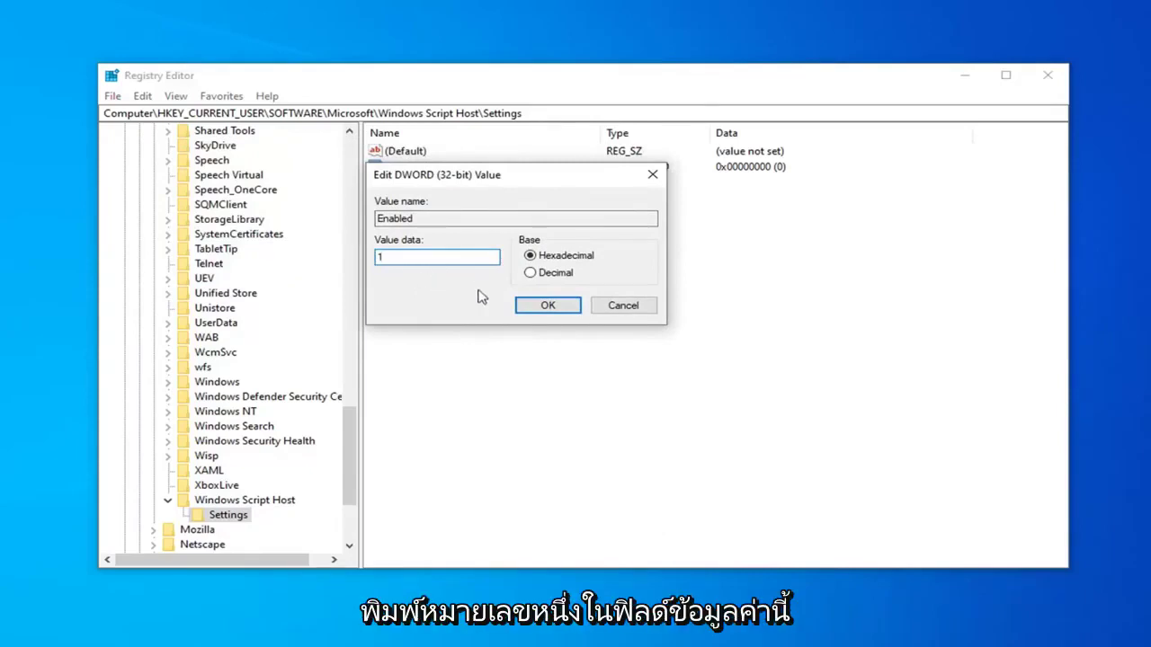
{"action": "left_click", "coordinate": [555, 310]}
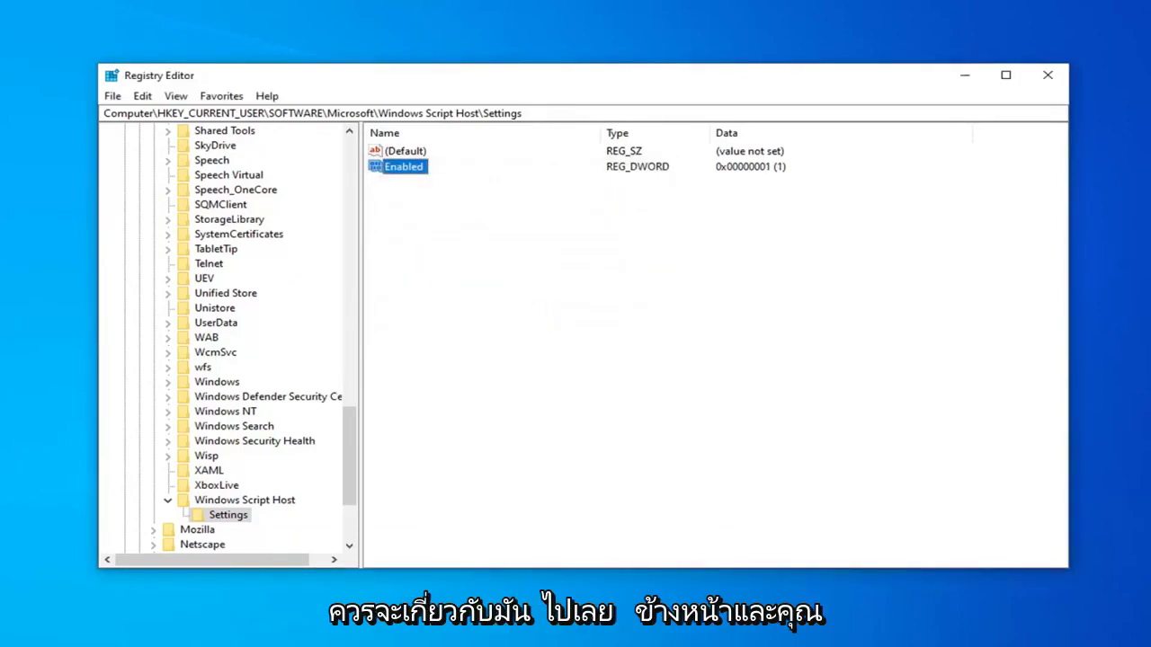
Step: Collapse Windows Script Host, Microsoft, SOFTWARE and HKEY_CURRENT_USER up to Computer, then close Registry Editor
{"action": "left_click", "coordinate": [169, 500]}
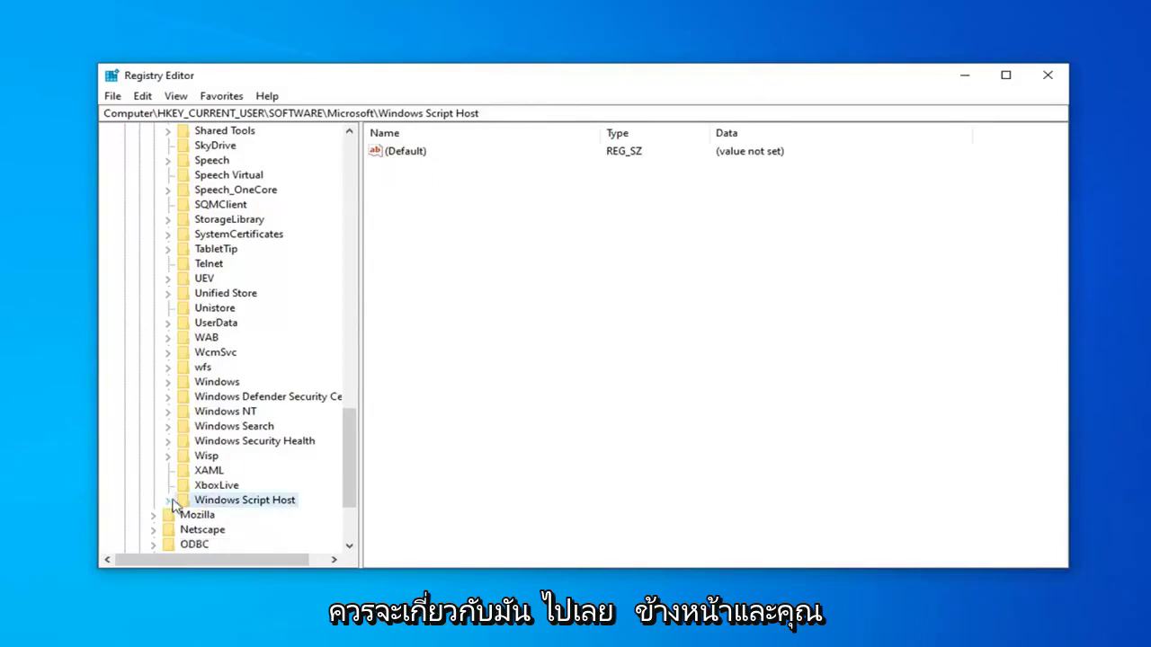
{"action": "scroll", "coordinate": [159, 390], "scroll_direction": "up", "scroll_amount": 15}
{"action": "left_click", "coordinate": [152, 411]}
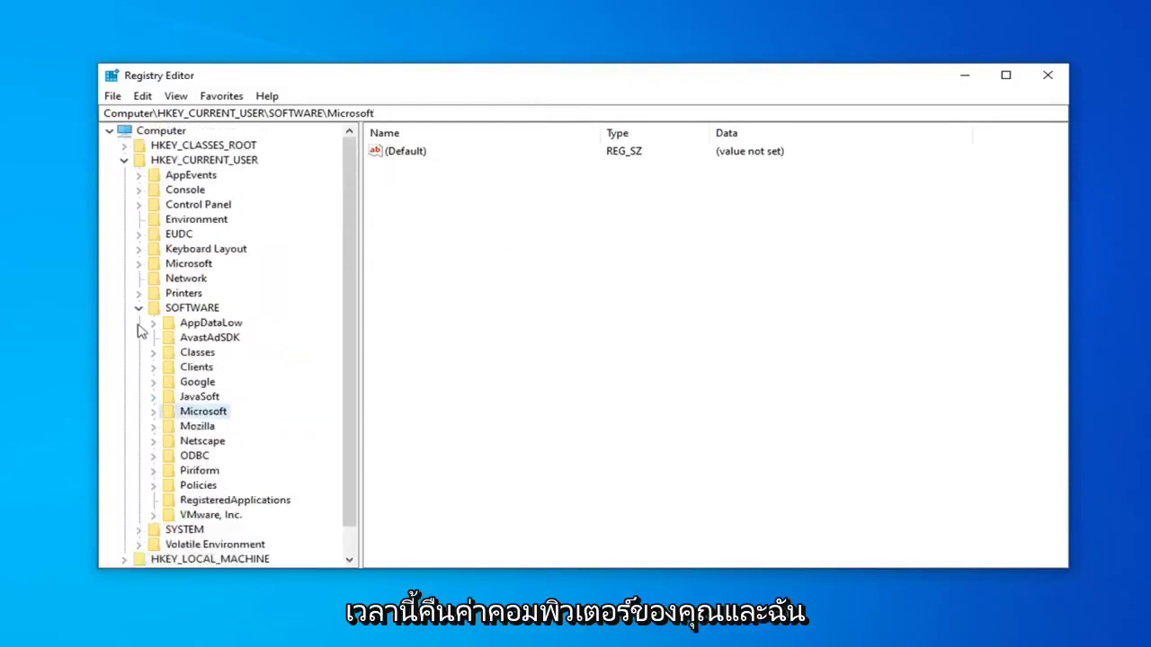
{"action": "left_click", "coordinate": [138, 308]}
{"action": "left_click", "coordinate": [124, 160]}
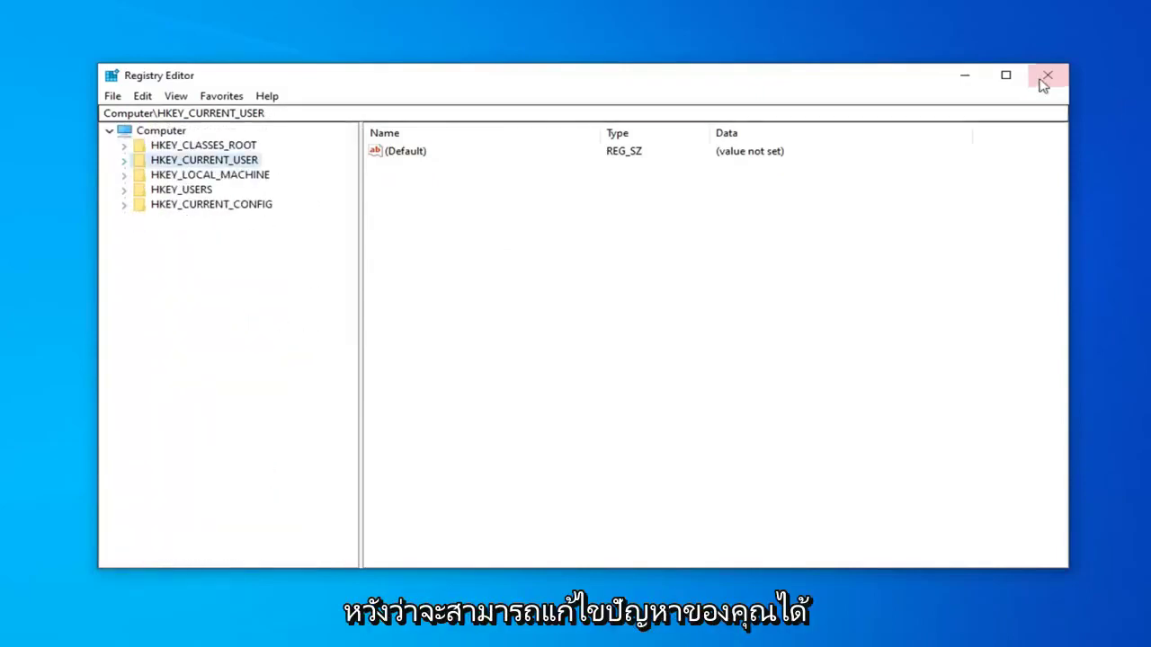
{"action": "key", "text": "Left"}
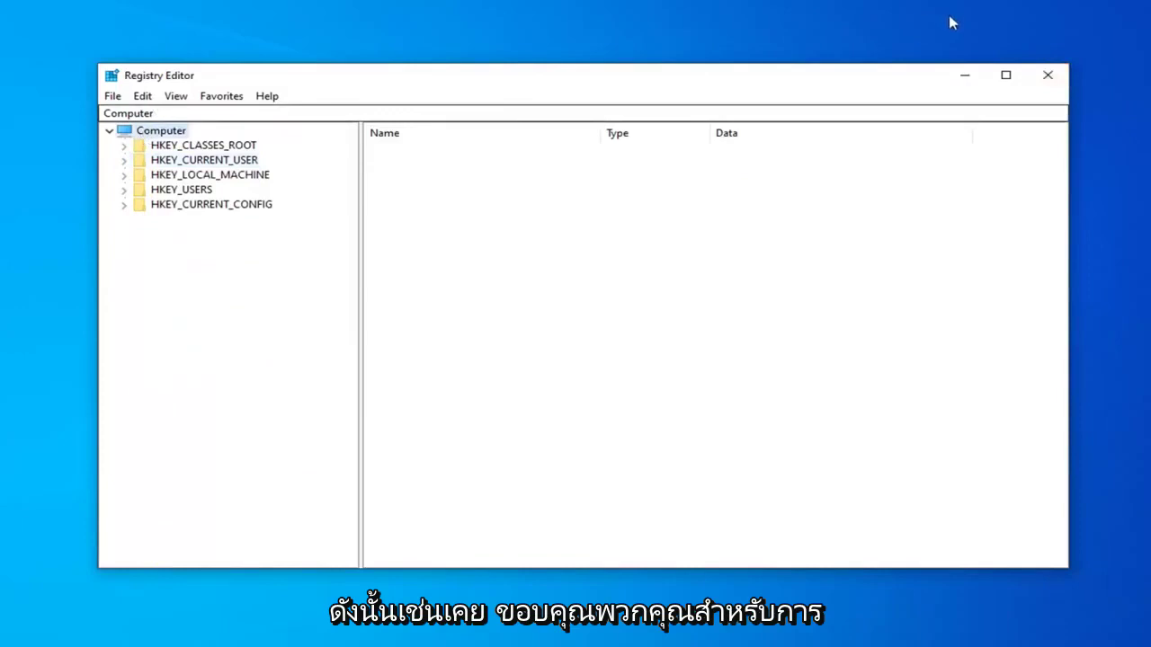
{"action": "left_click", "coordinate": [1045, 74]}
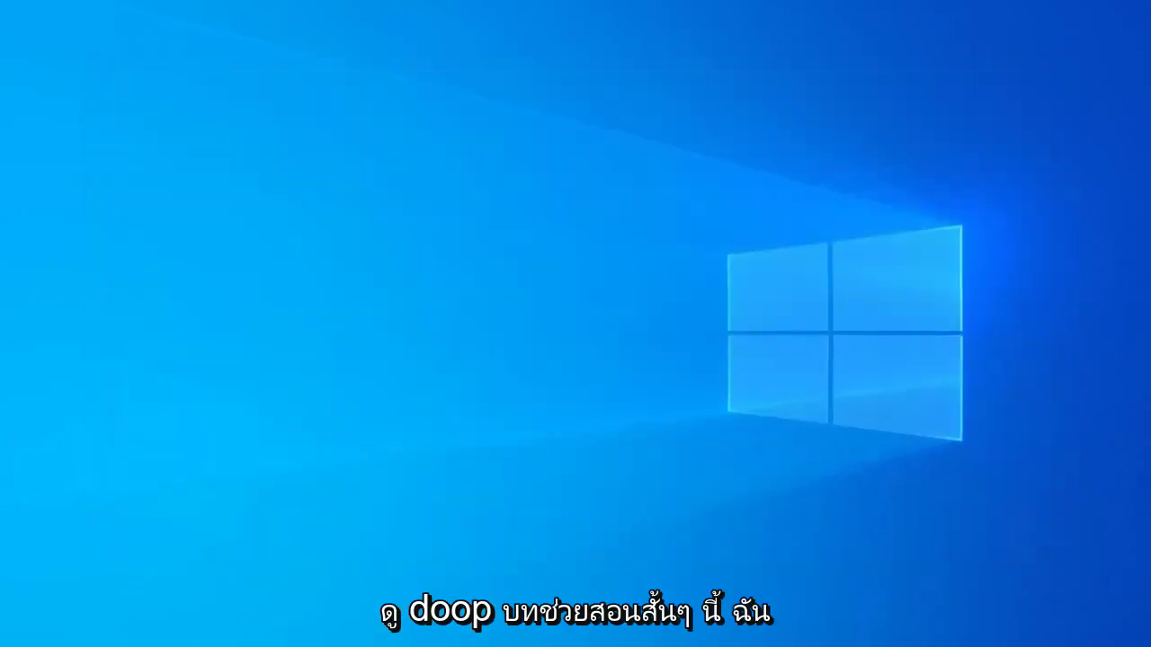